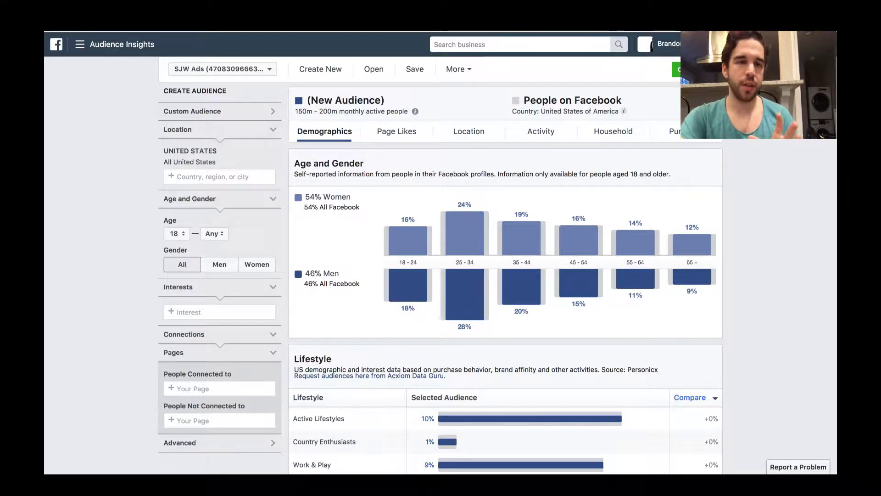
Step: Show the full list of business tools and open Audience Insights from its planning group
{"action": "left_click", "coordinate": [80, 51]}
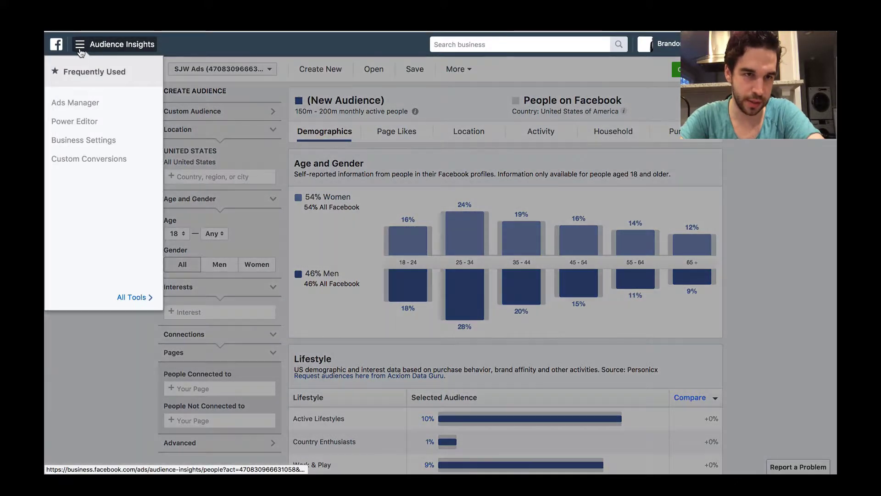
{"action": "left_click", "coordinate": [137, 297]}
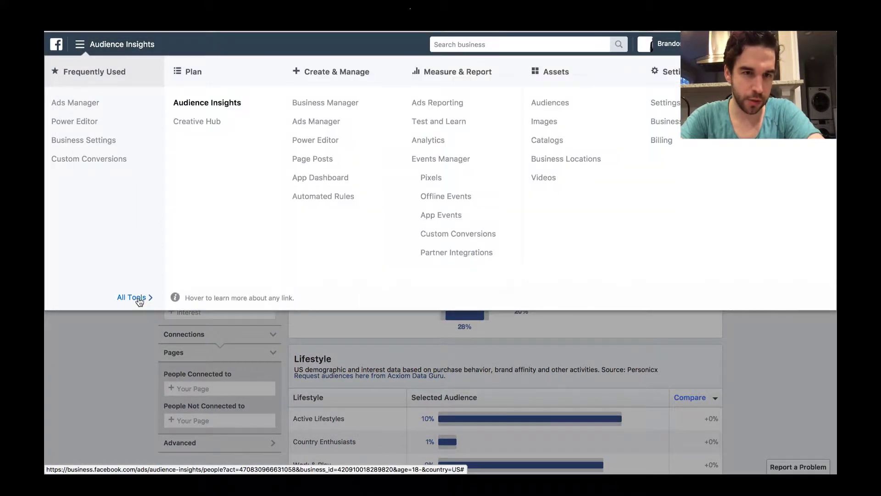
{"action": "left_click", "coordinate": [212, 103]}
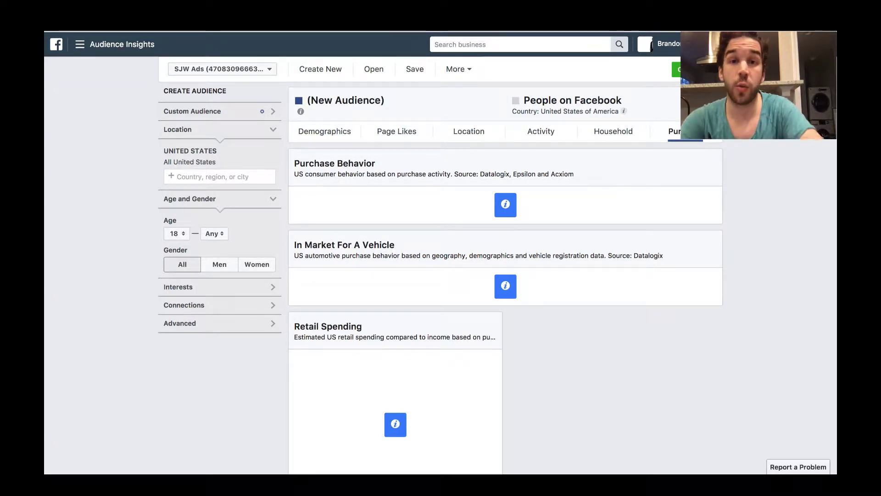
Step: Go to the Audiences page of the asset library, leaving Audience Insights without saving
{"action": "left_click", "coordinate": [91, 49]}
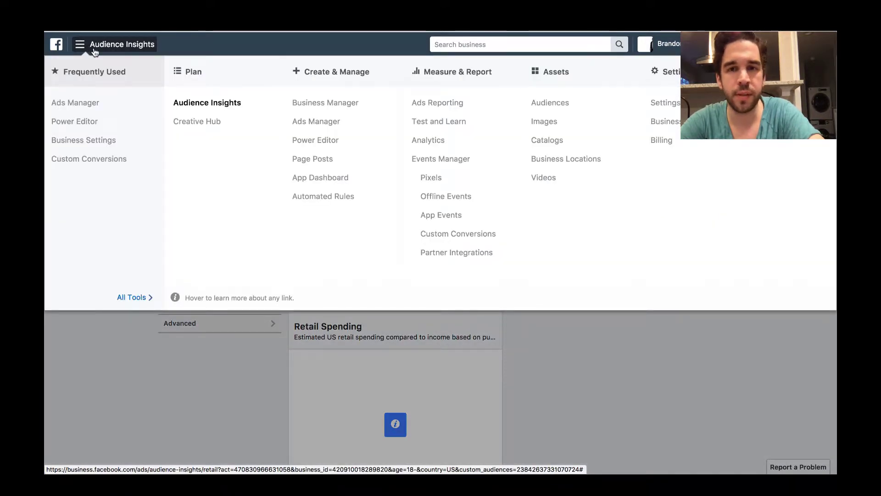
{"action": "left_click", "coordinate": [548, 107]}
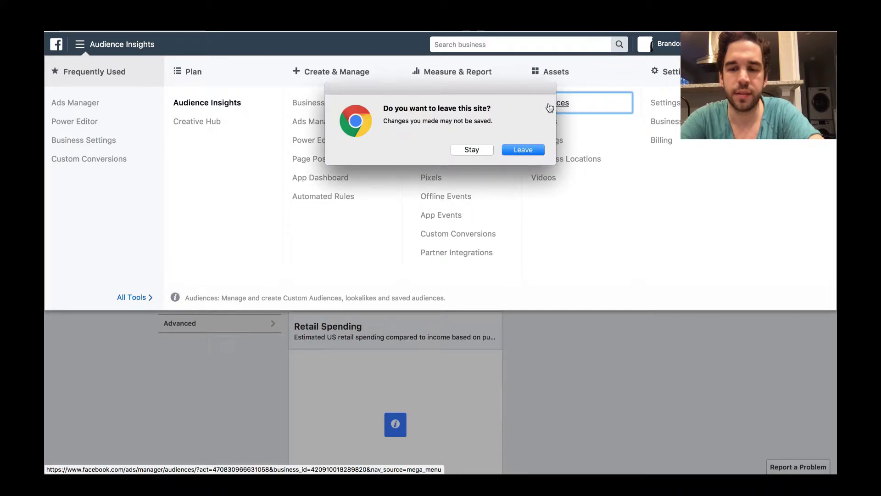
{"action": "key", "text": "Return"}
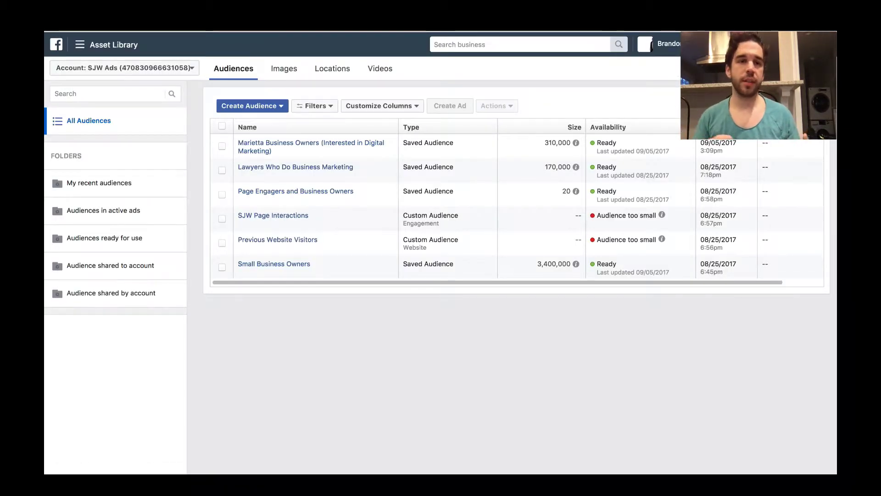
Step: Start creating a custom audience based on website traffic
{"action": "left_click", "coordinate": [274, 107]}
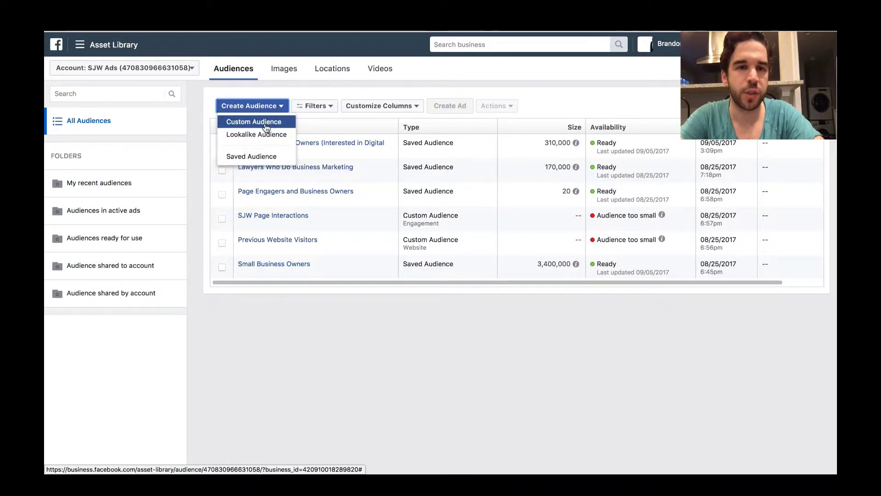
{"action": "left_click", "coordinate": [266, 124]}
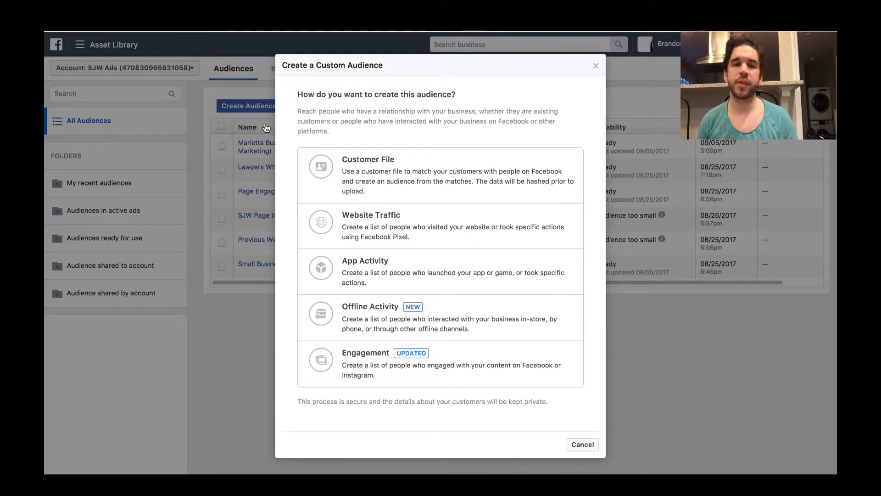
{"action": "left_click", "coordinate": [465, 222]}
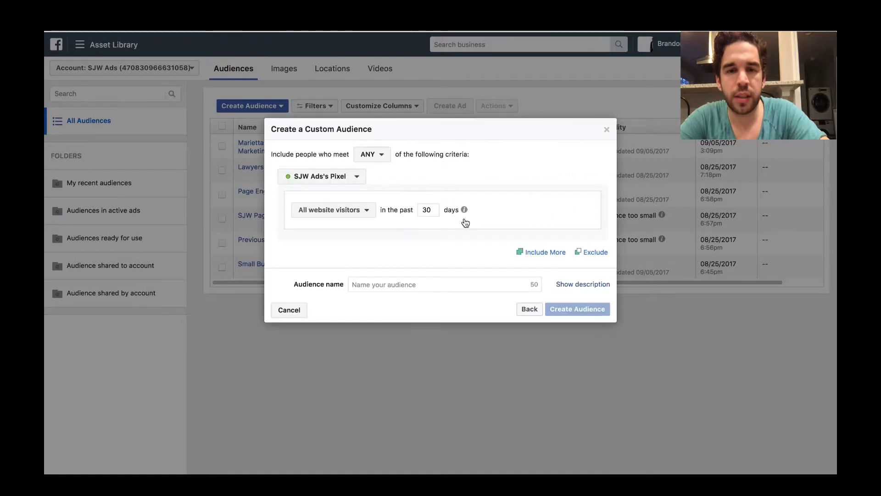
Step: Check the available pixels and require people to meet ALL of the audience criteria
{"action": "left_click", "coordinate": [356, 176]}
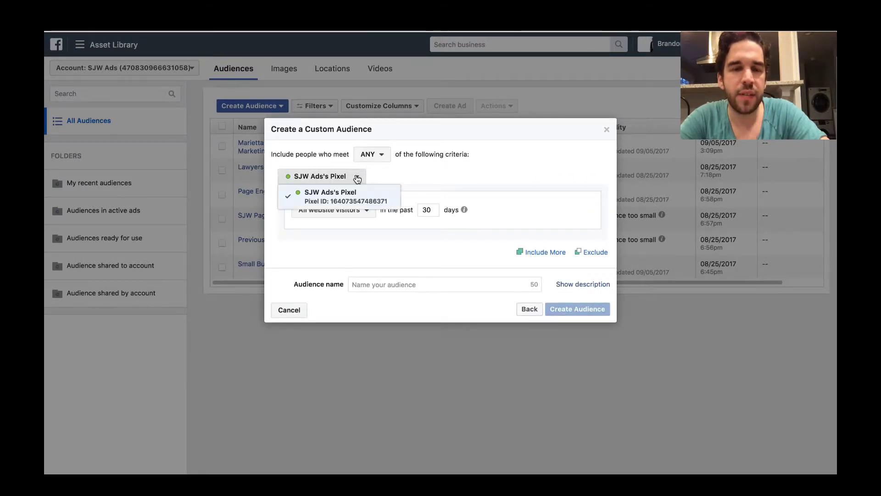
{"action": "left_click", "coordinate": [424, 166]}
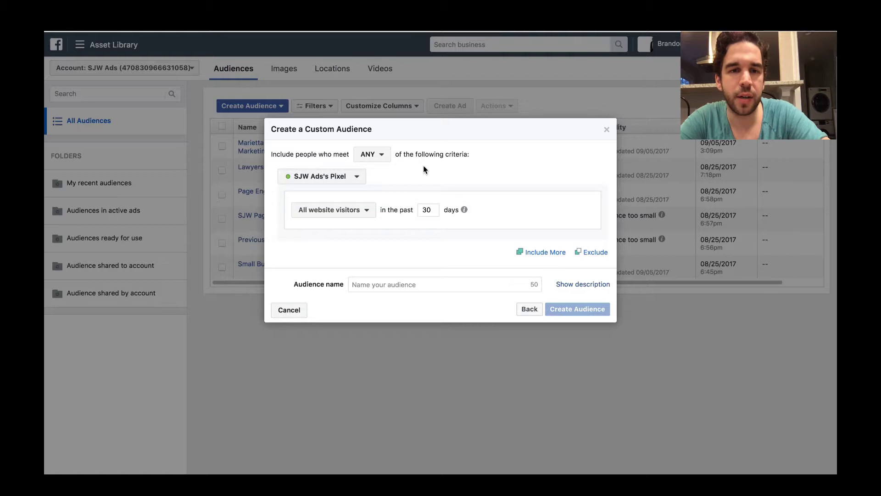
{"action": "left_click", "coordinate": [384, 158]}
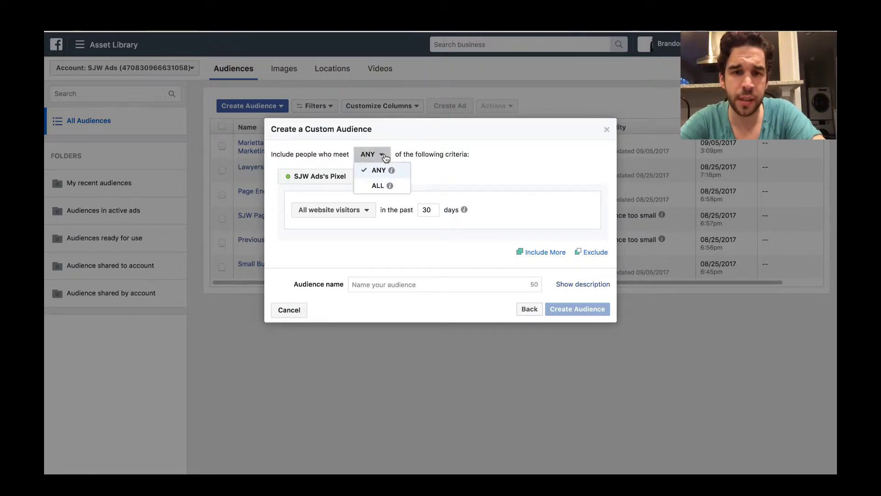
{"action": "mouse_move", "coordinate": [383, 189]}
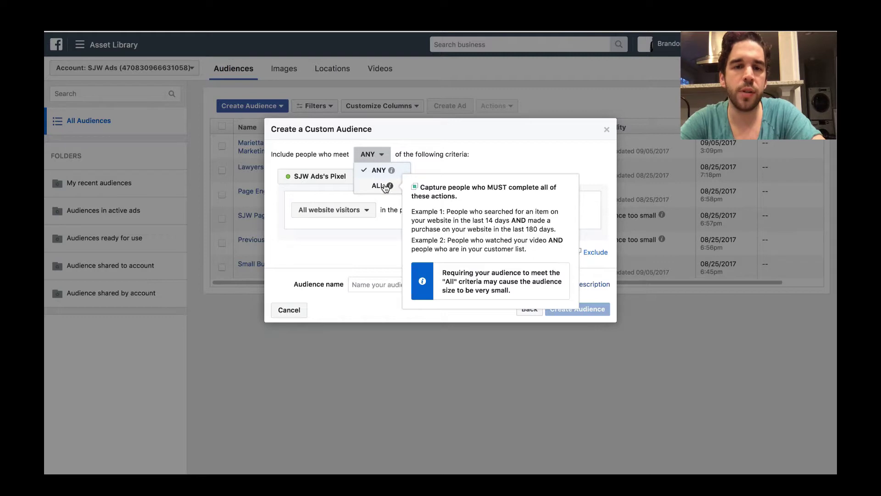
{"action": "left_click", "coordinate": [378, 186]}
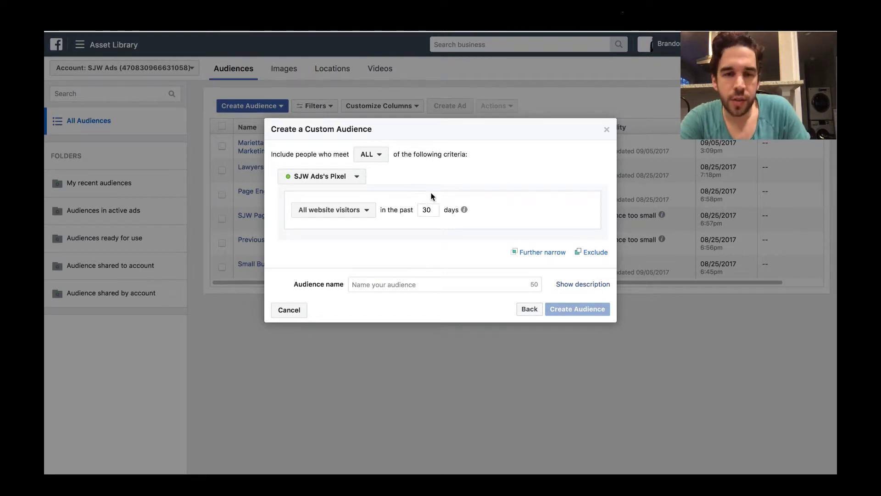
Step: Set the criterion to people who visited specific web pages in the past 180 days
{"action": "left_click", "coordinate": [366, 212]}
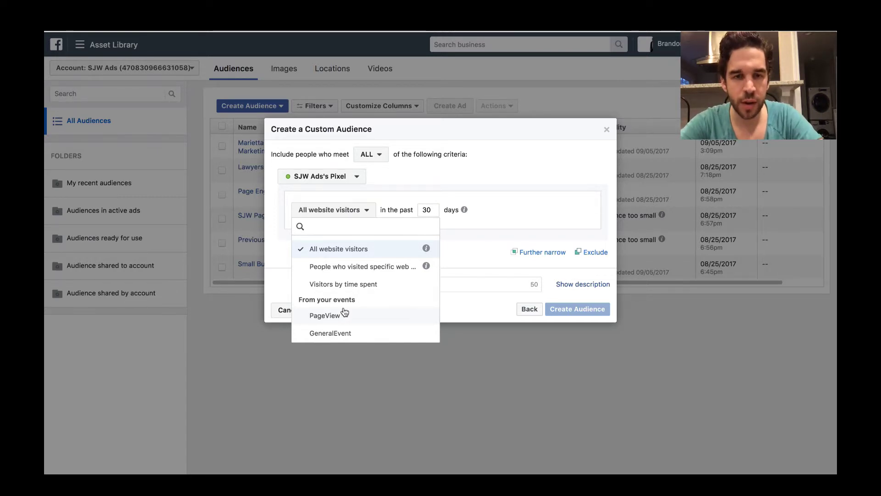
{"action": "left_click", "coordinate": [352, 268]}
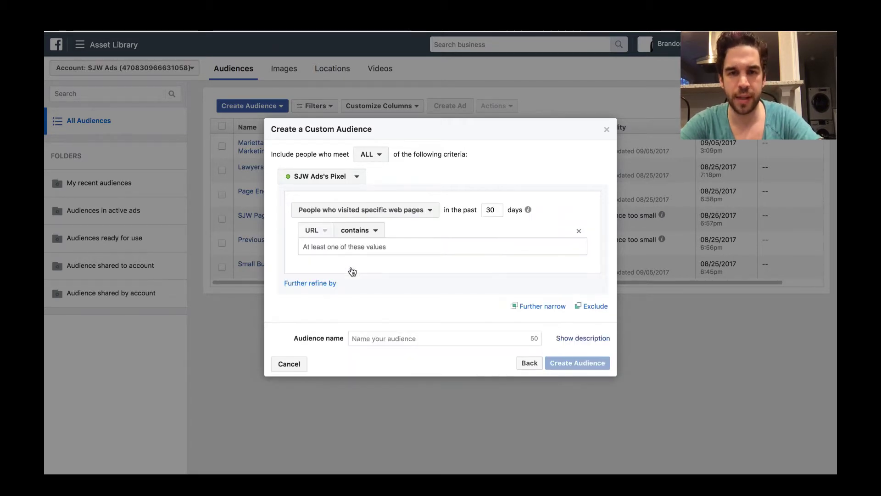
{"action": "double_click", "coordinate": [491, 209]}
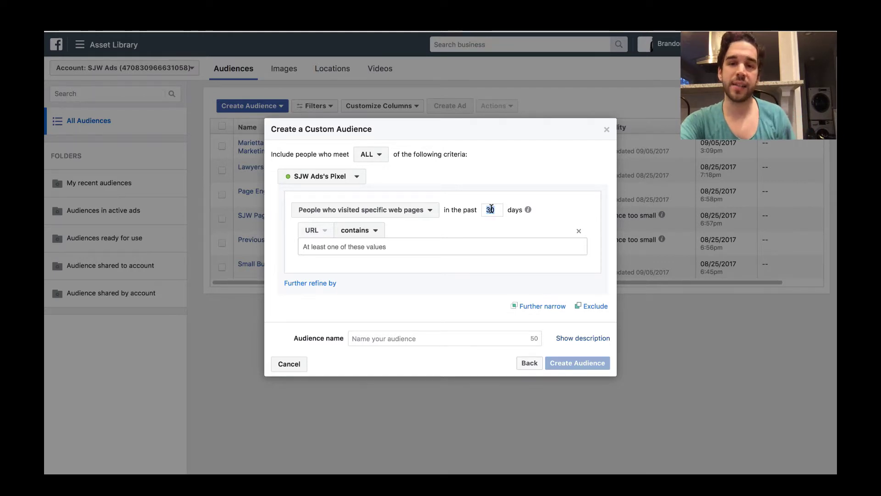
{"action": "type", "text": "190"}
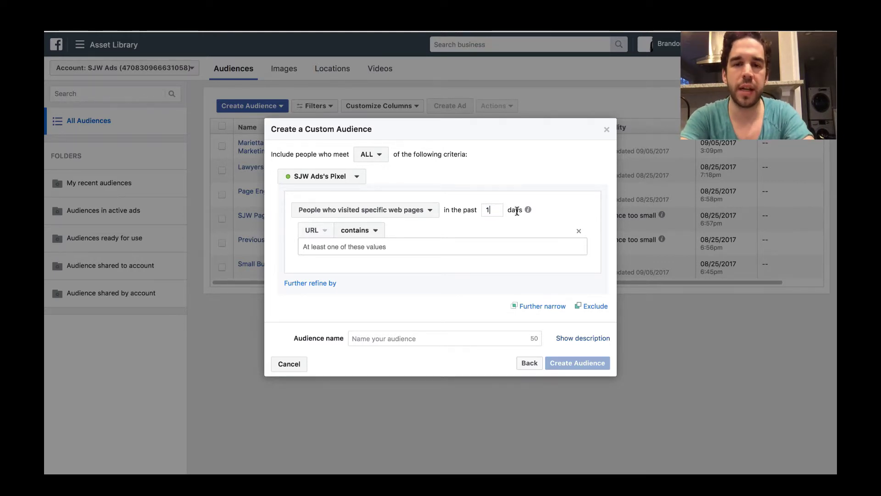
{"action": "key", "text": "BackSpace"}
{"action": "key", "text": "BackSpace"}
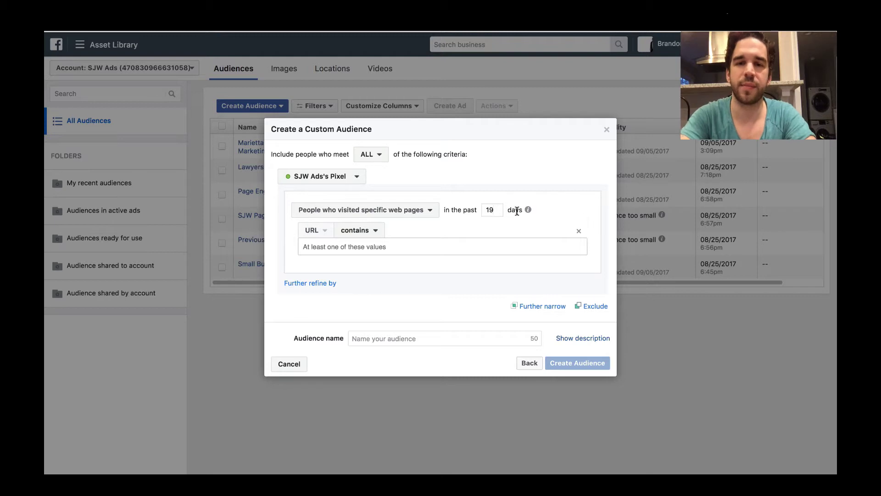
{"action": "type", "text": "80"}
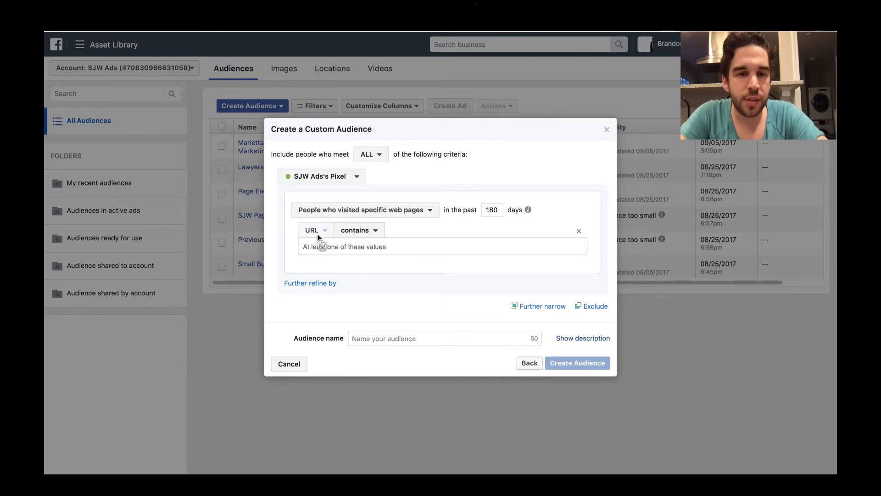
Step: Review the URL match options and add "sales-page" as a value the visited URL contains
{"action": "left_click", "coordinate": [358, 234]}
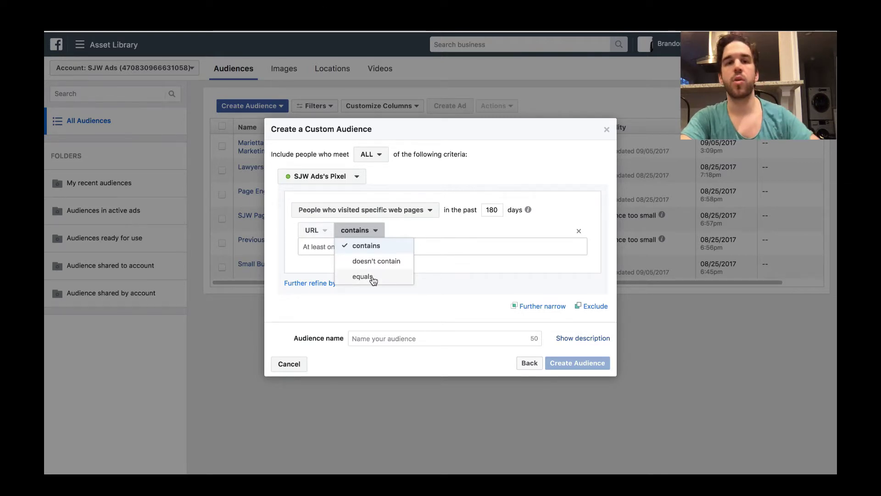
{"action": "left_click", "coordinate": [447, 225]}
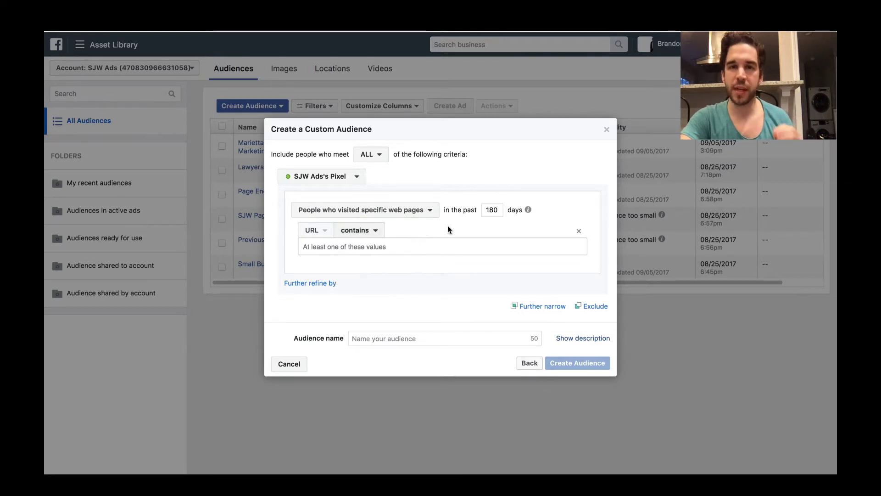
{"action": "left_click", "coordinate": [409, 248]}
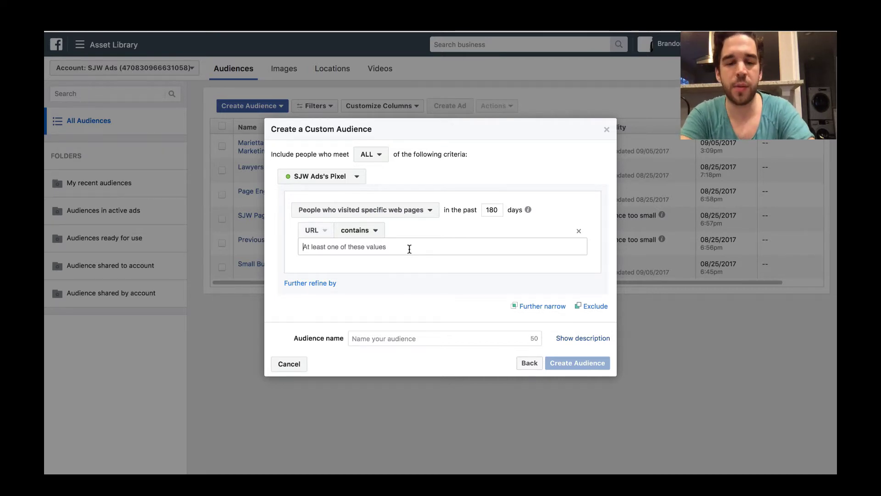
{"action": "type", "text": "sales-"}
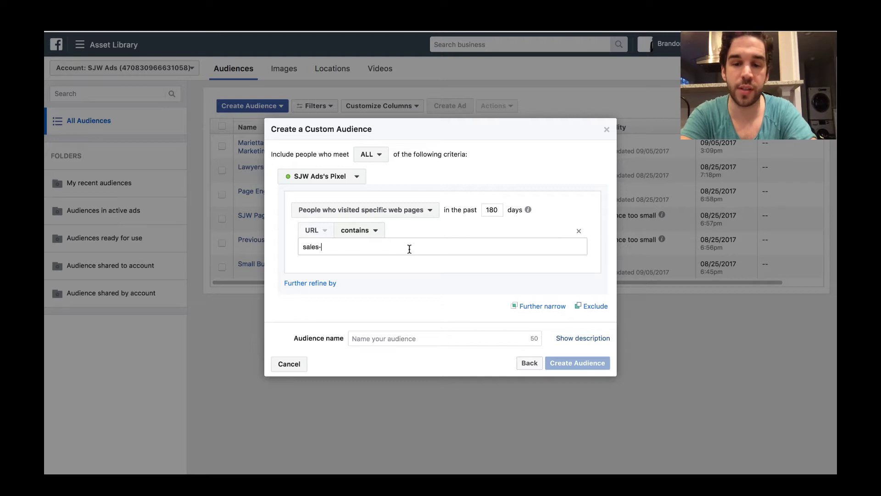
{"action": "type", "text": "pages"}
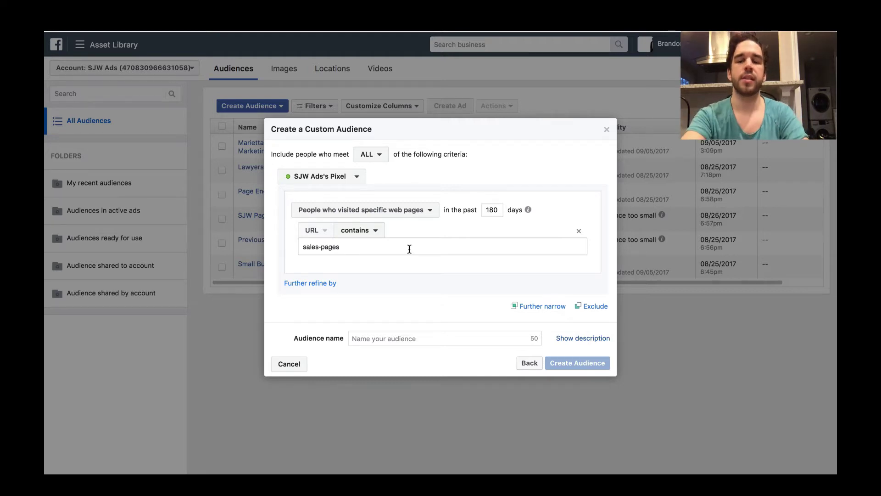
{"action": "key", "text": "BackSpace"}
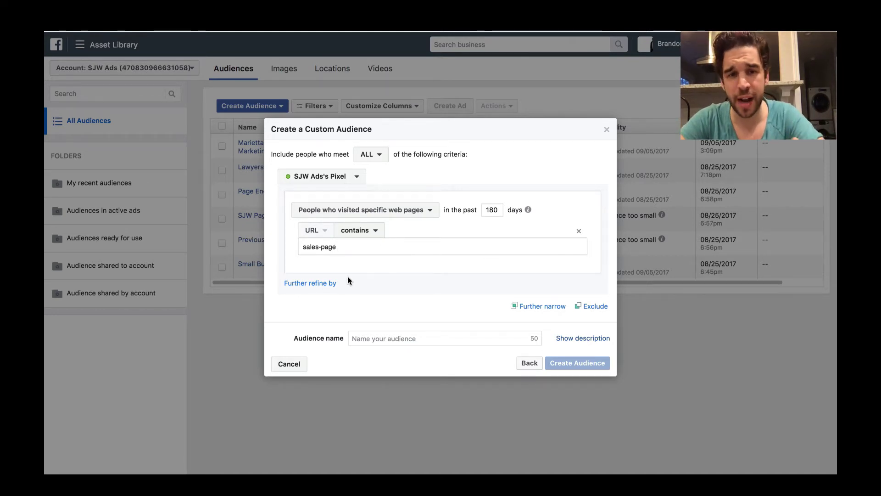
{"action": "key", "text": "Return"}
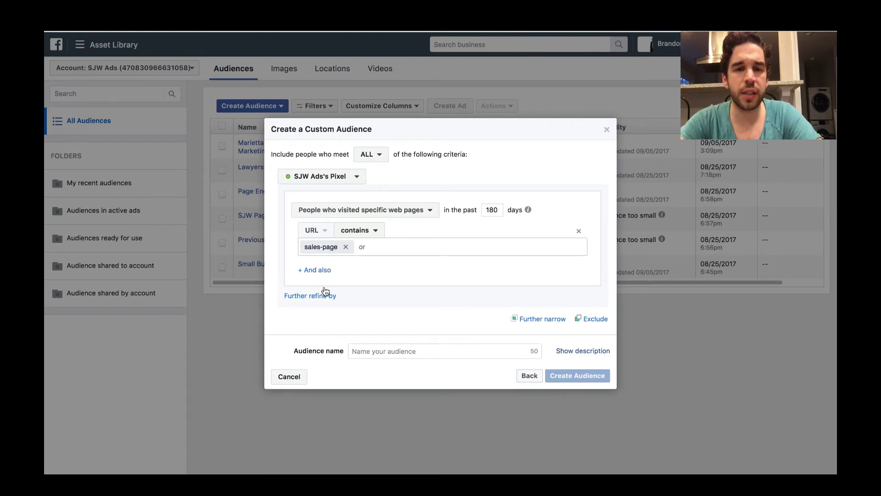
Step: Add a second condition for the same URL and set it to "doesn't contain"
{"action": "left_click", "coordinate": [317, 269]}
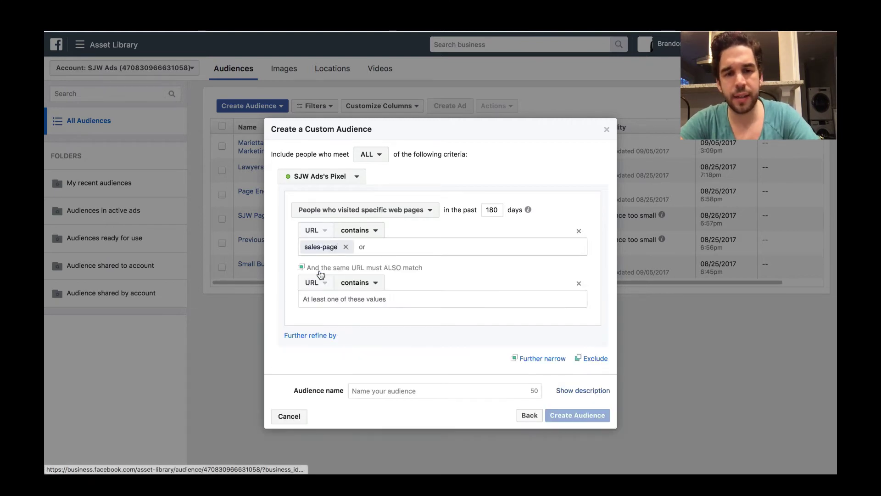
{"action": "left_click", "coordinate": [362, 283]}
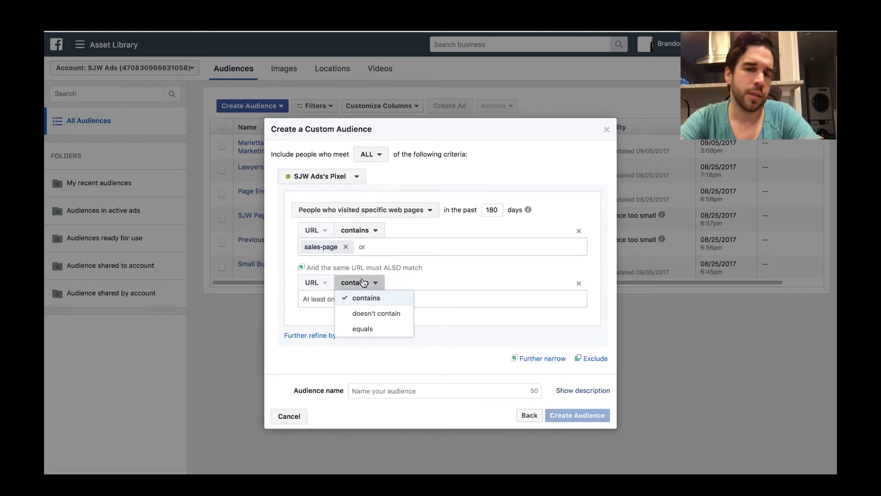
{"action": "left_click", "coordinate": [383, 312]}
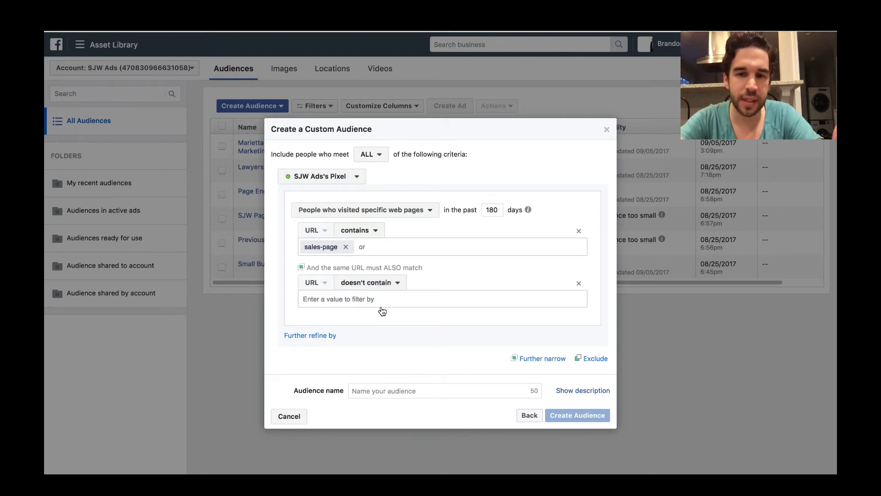
{"action": "left_click", "coordinate": [556, 359]}
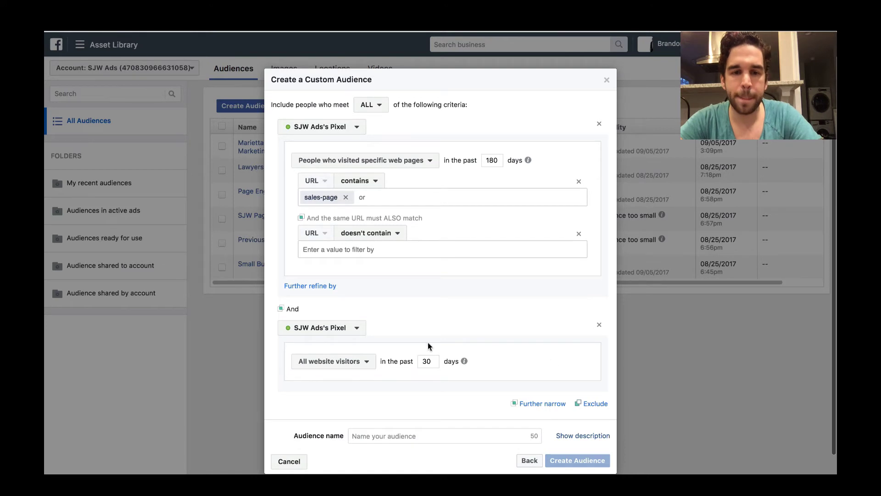
{"action": "left_click", "coordinate": [356, 328]}
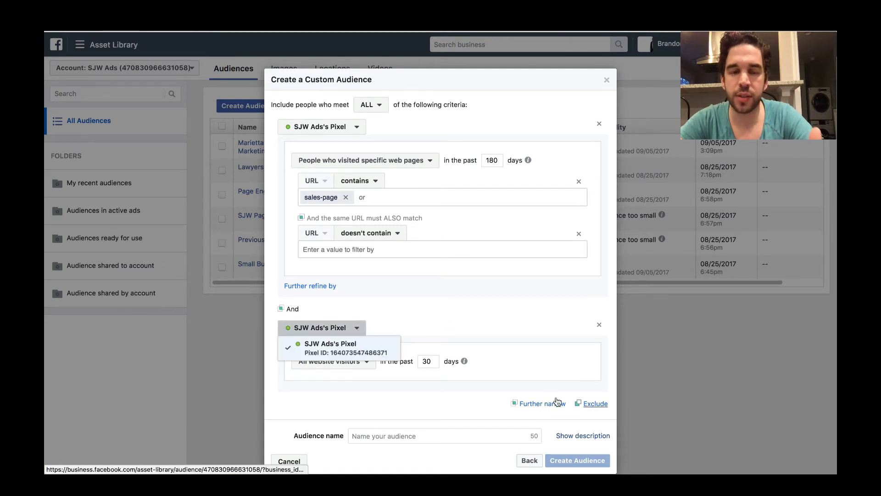
{"action": "left_click", "coordinate": [505, 315]}
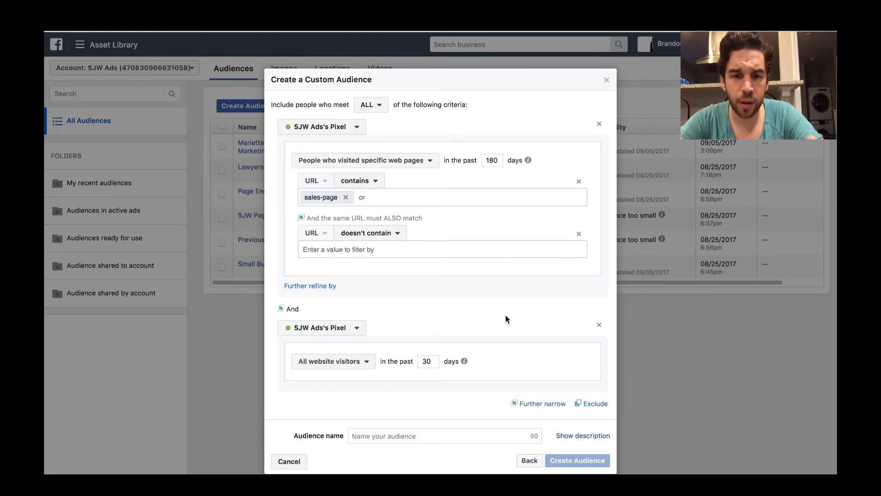
{"action": "left_click", "coordinate": [447, 433]}
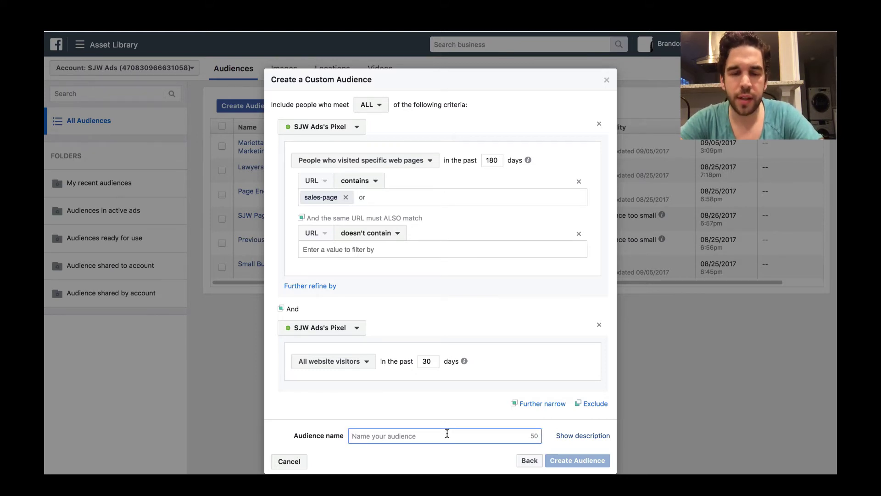